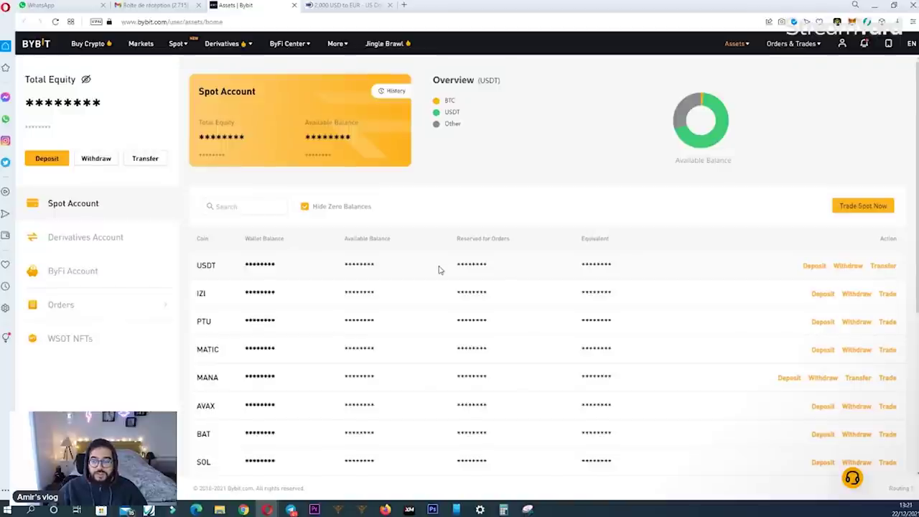
- Open the Spot account's USDT withdrawal form and compare the transaction fees for the ERC20 and TRC20 chains
click(847, 268)
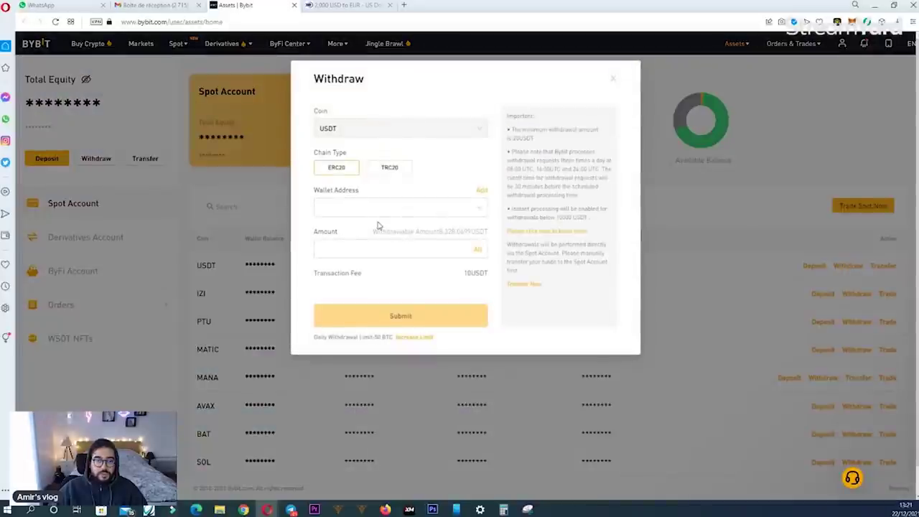
click(389, 174)
click(352, 172)
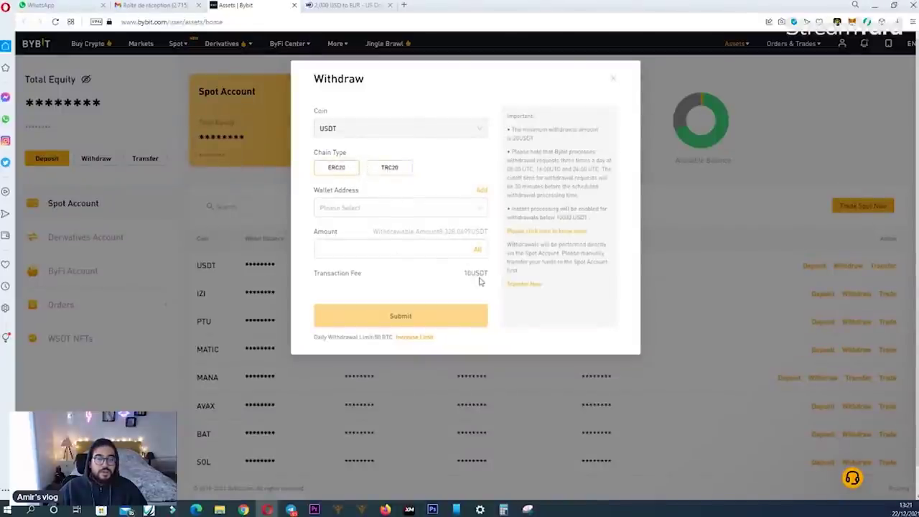
click(385, 172)
- Start adding a new withdrawal wallet address with USDT as the asset and TRC20 as the chain type
click(480, 192)
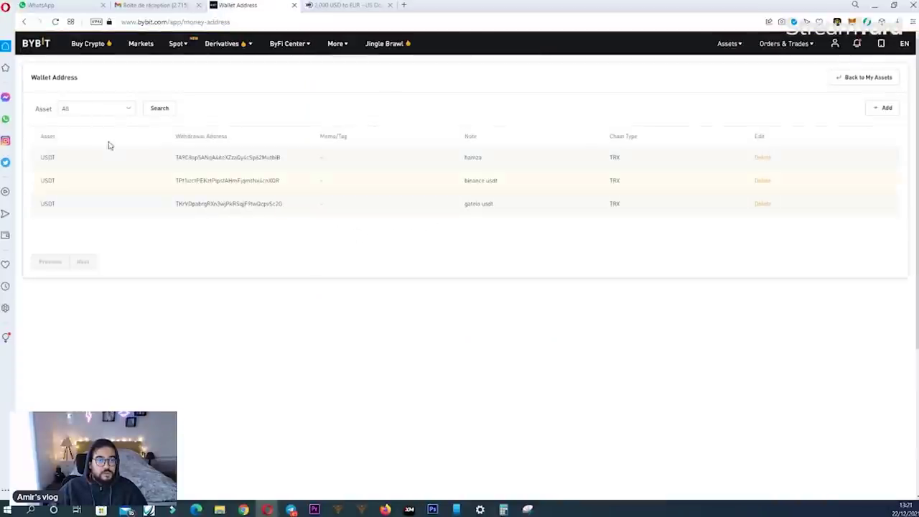
click(881, 109)
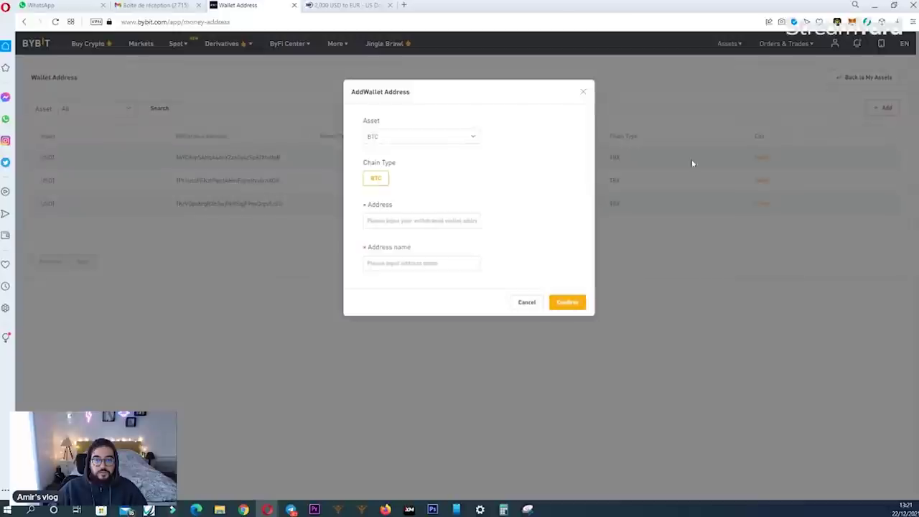
click(437, 145)
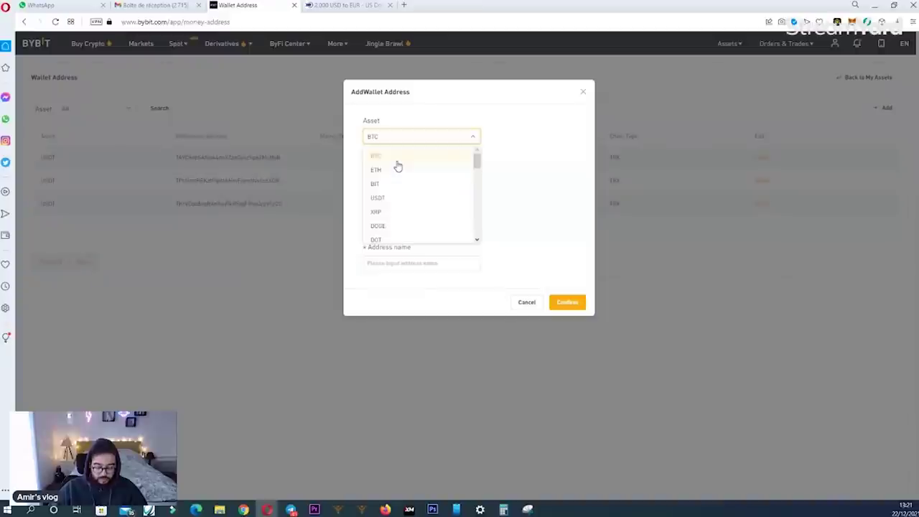
text(usdt)
click(396, 159)
click(415, 180)
- Paste the recipient's wallet address, enter the recipient's first name as address name, and confirm the entry with the Google 2FA code
click(386, 224)
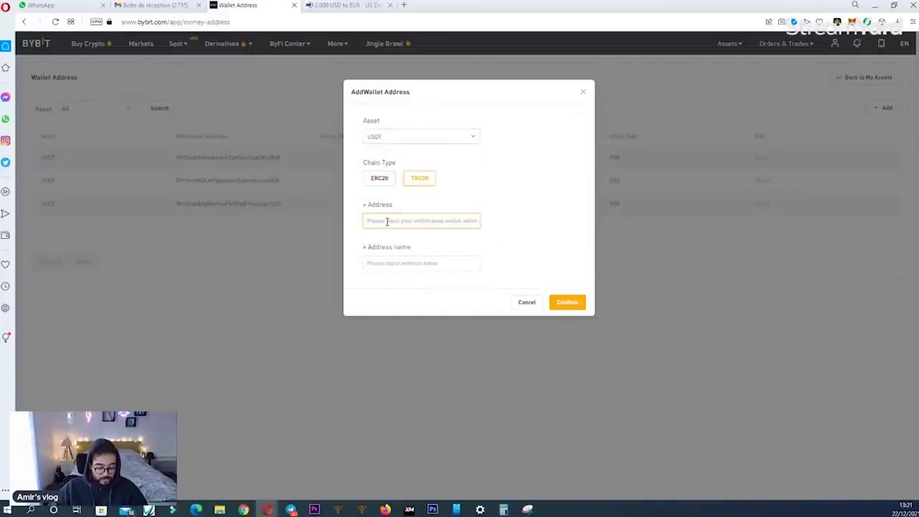
key(ctrl+v)
click(377, 262)
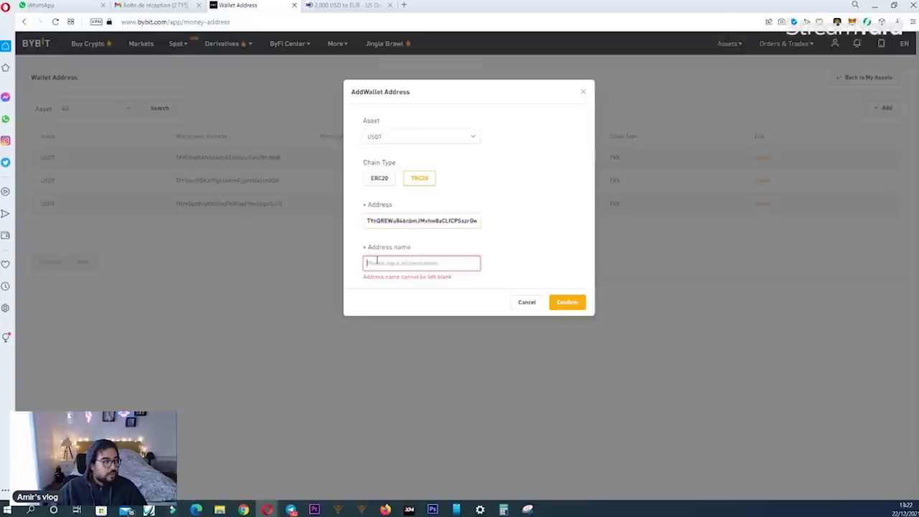
text(yas)
text(ine)
click(558, 306)
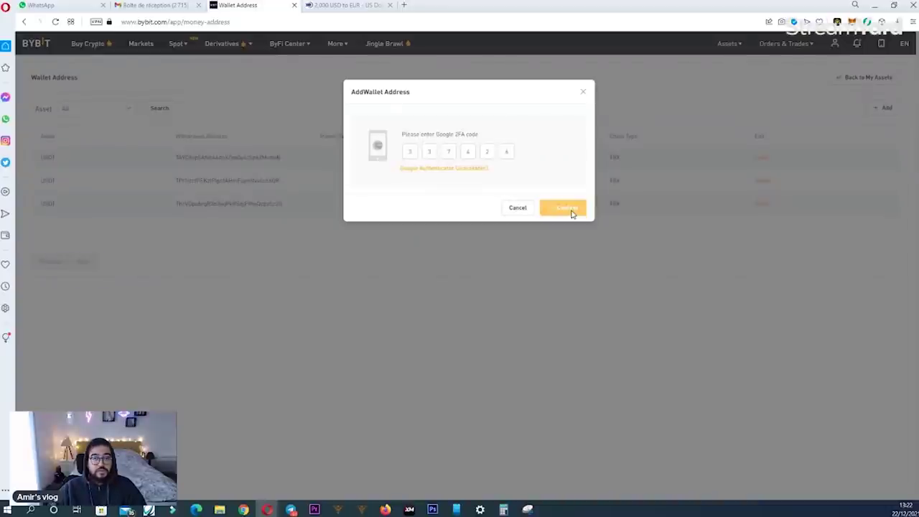
click(568, 212)
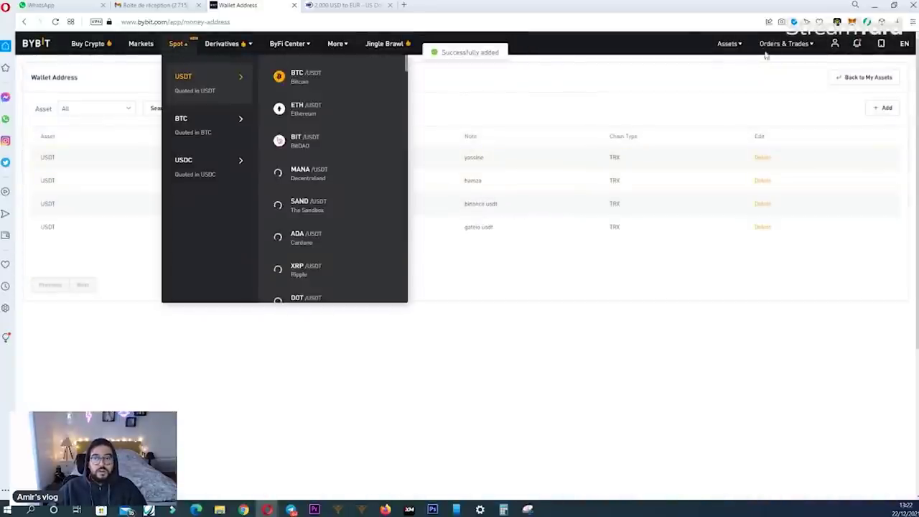
- Return to the Spot account assets and start a USDT withdrawal with TRC20 as the chain type
mouse_move(728, 43)
click(735, 67)
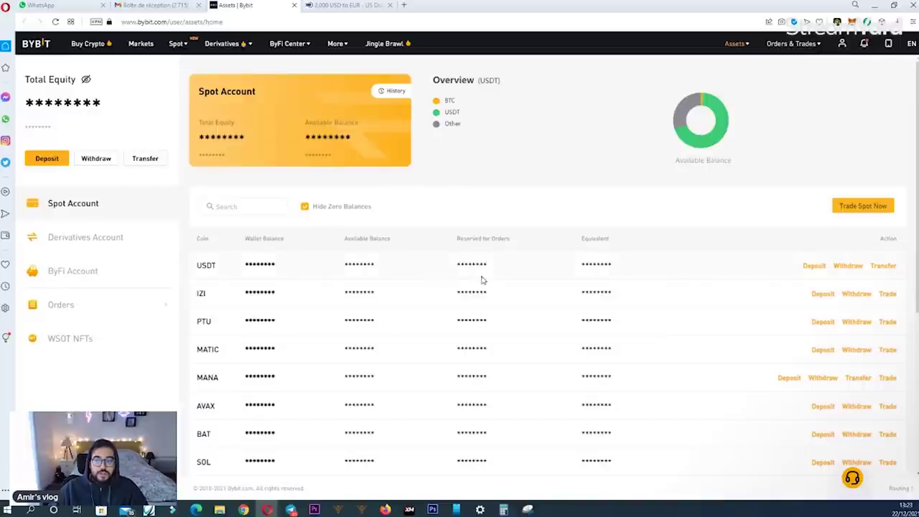
click(849, 266)
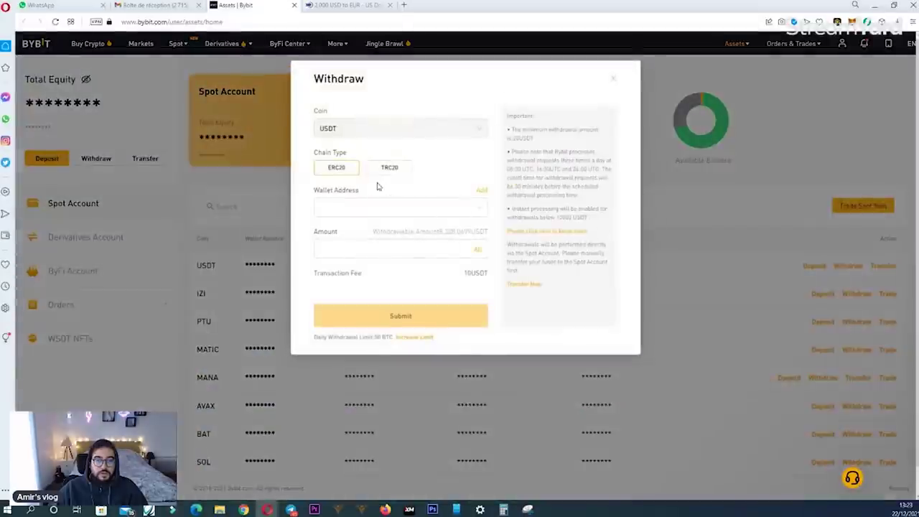
click(385, 173)
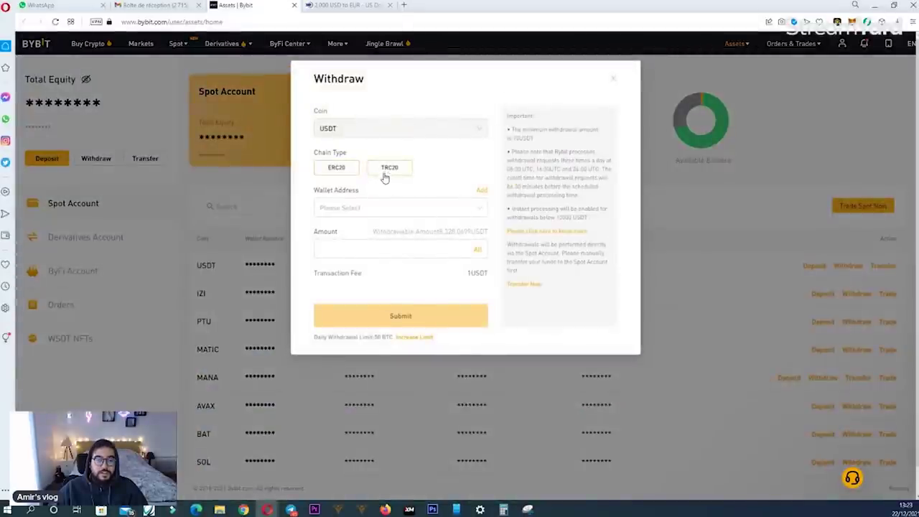
- Choose the recipient's newly saved wallet address for the withdrawal and set the amount to 2000 USDT
click(466, 213)
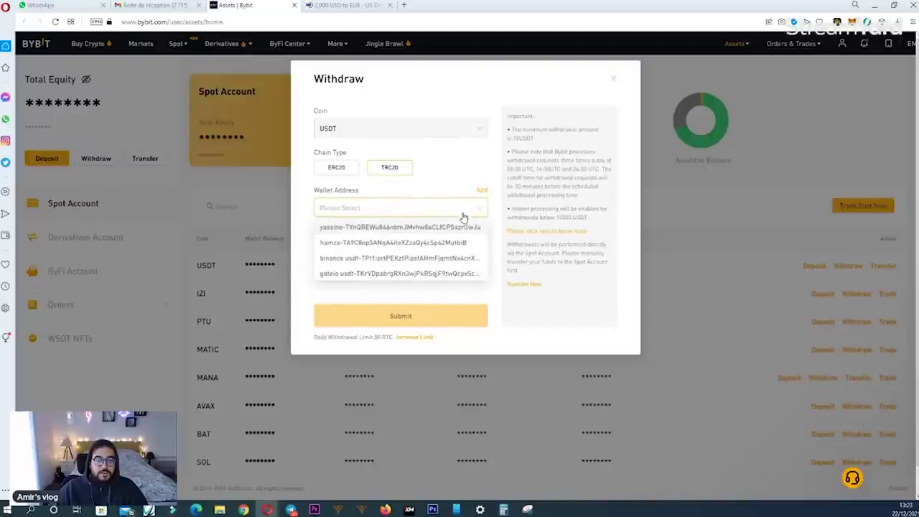
click(377, 229)
click(330, 246)
text(2000)
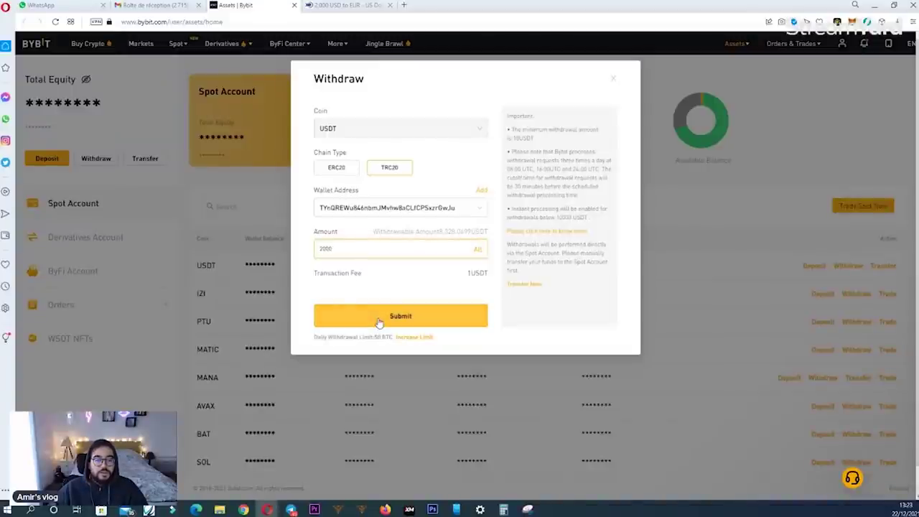
- Submit the withdrawal, request the e-mail verification code, and authorize it with the e-mail and Google Authenticator codes
click(404, 322)
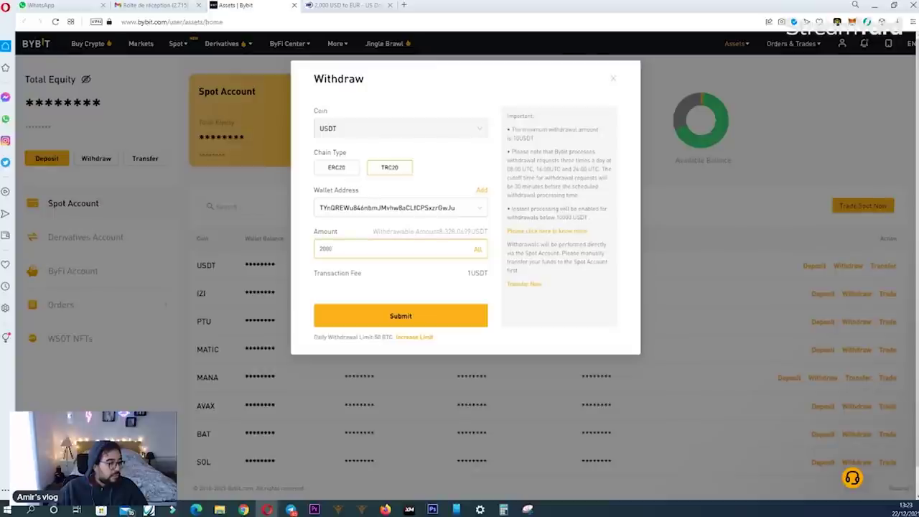
click(291, 510)
click(372, 319)
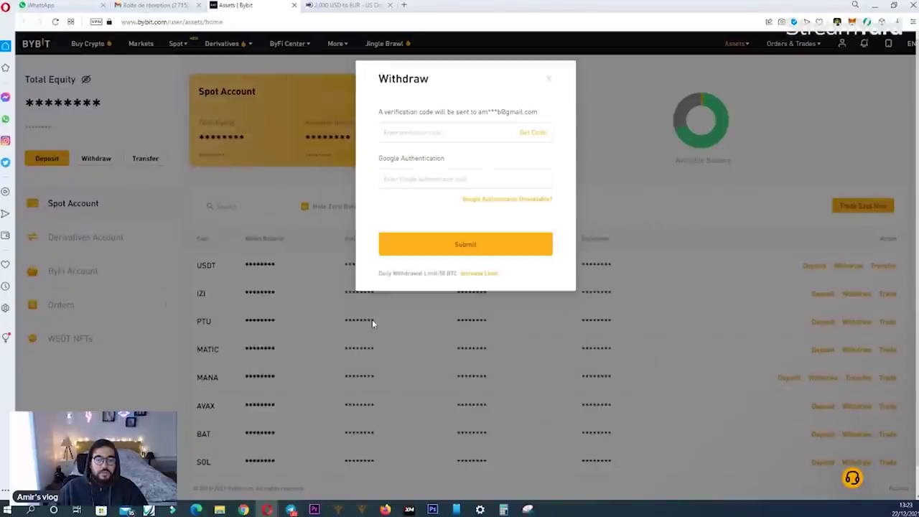
click(532, 140)
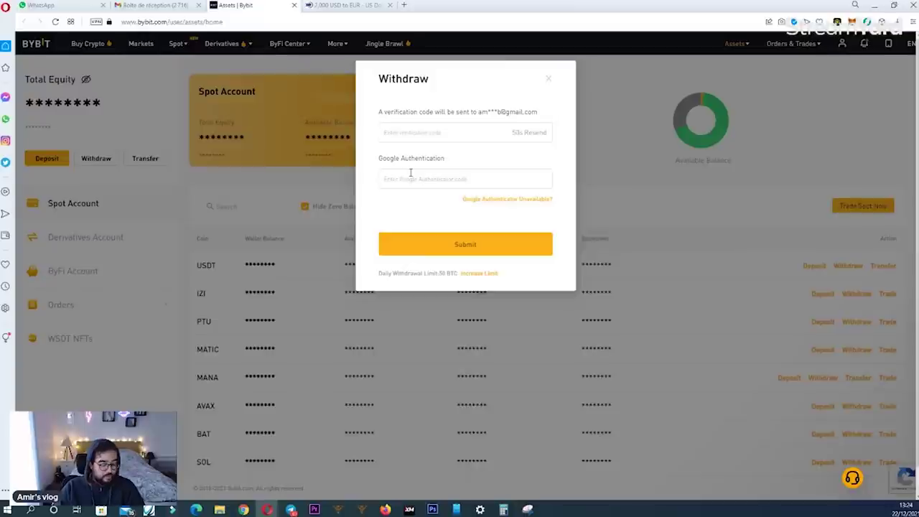
click(430, 245)
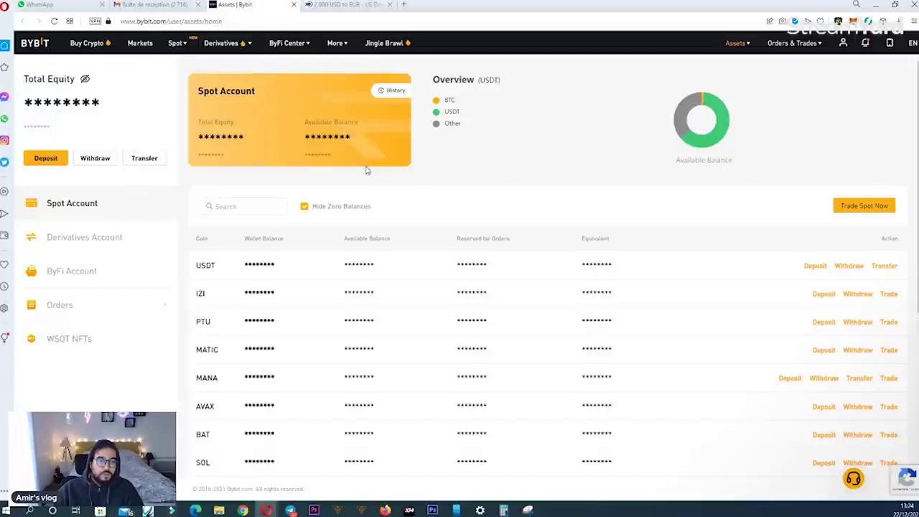
- Open the Spot account history and view its withdrawal records
click(388, 90)
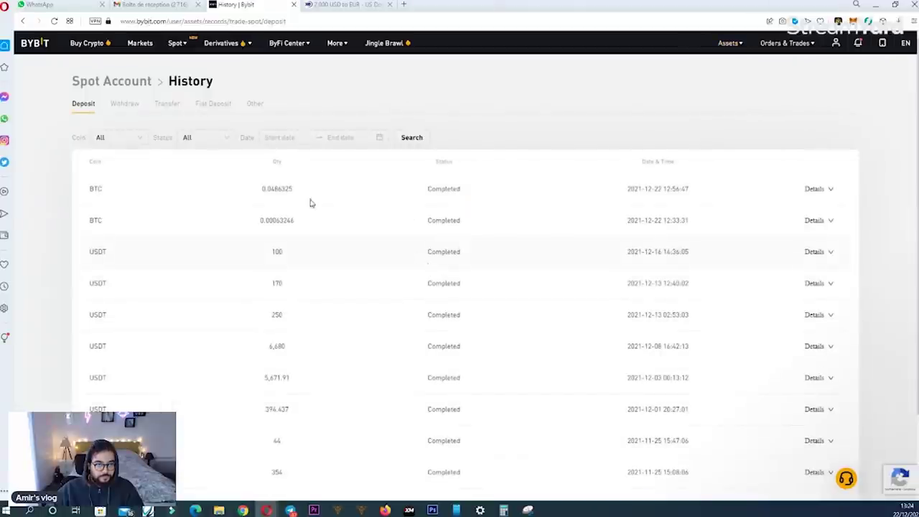
click(124, 104)
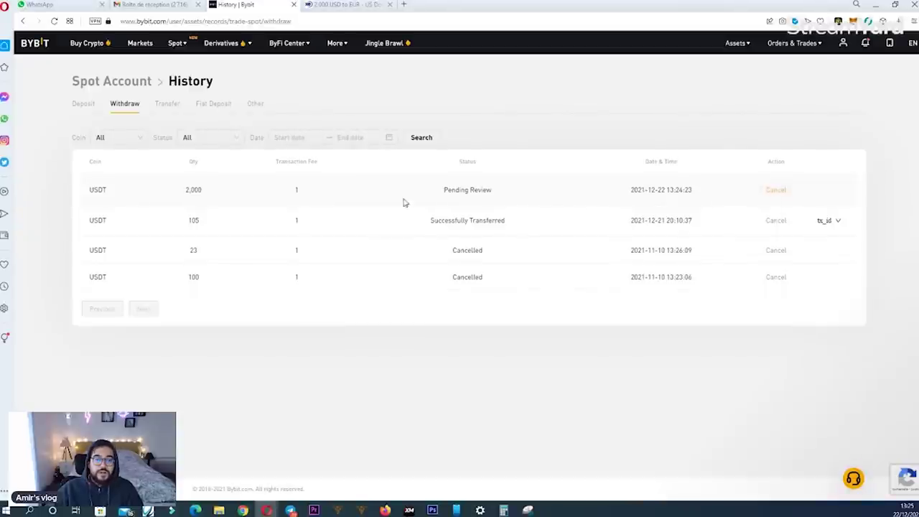
- Switch to the Snipping Tool and capture the 2,000 USDT withdrawal entry in the history table
click(527, 510)
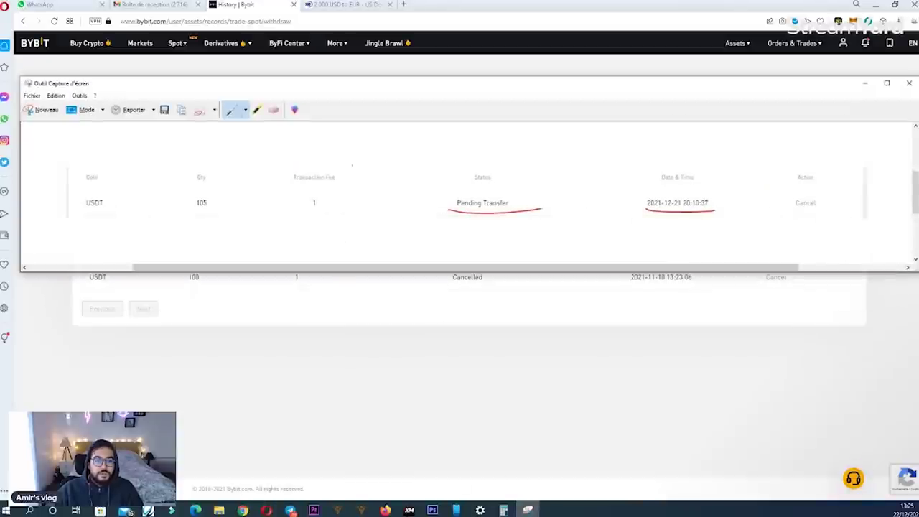
click(42, 109)
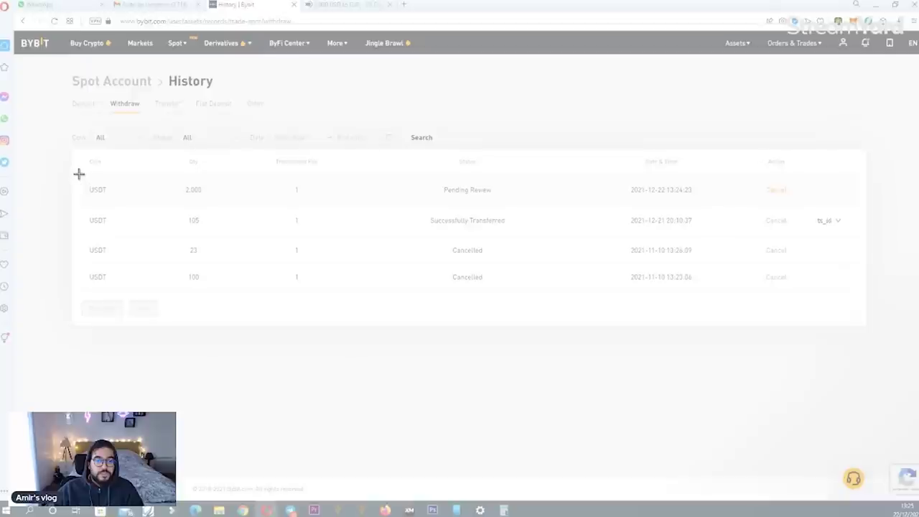
drag(80, 170, 817, 205)
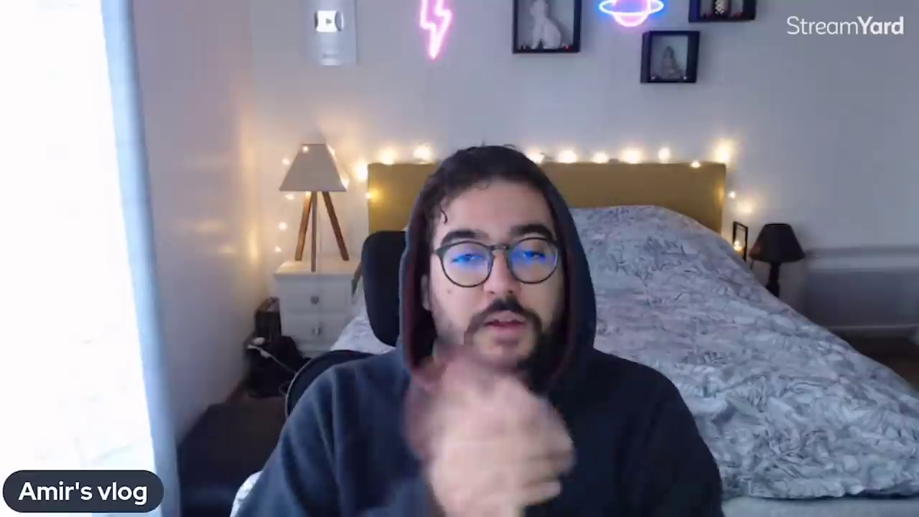